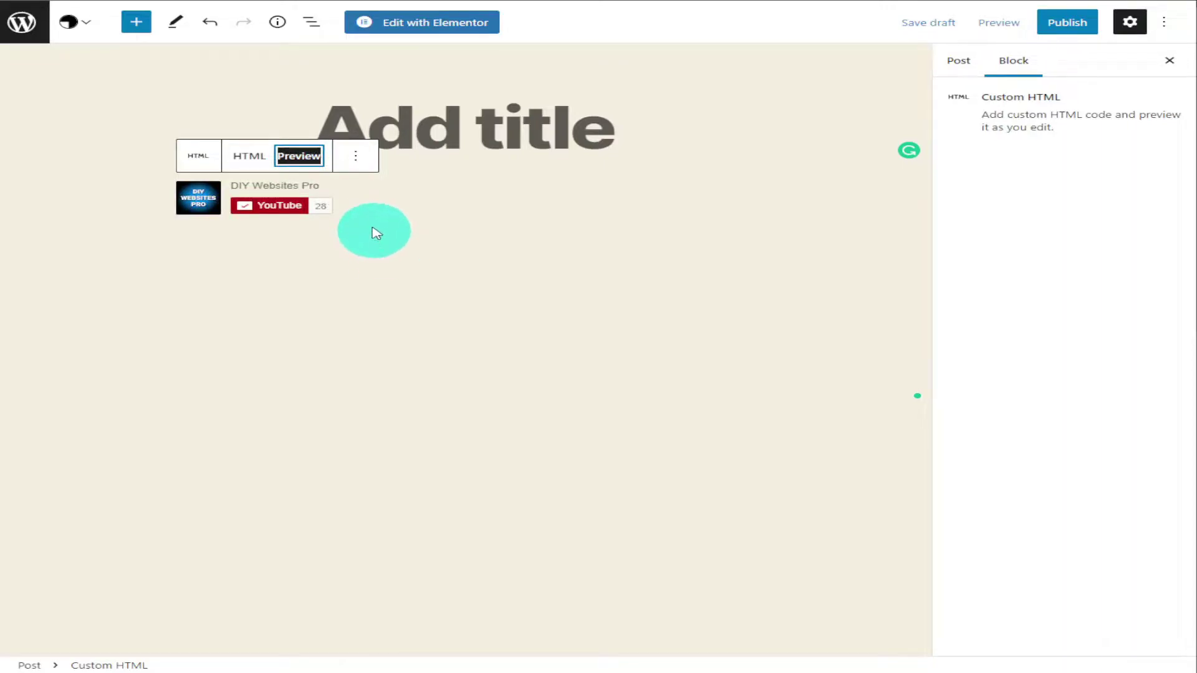
Preview the post with the embedded YouTube subscribe button from the Custom HTML block
click(357, 156)
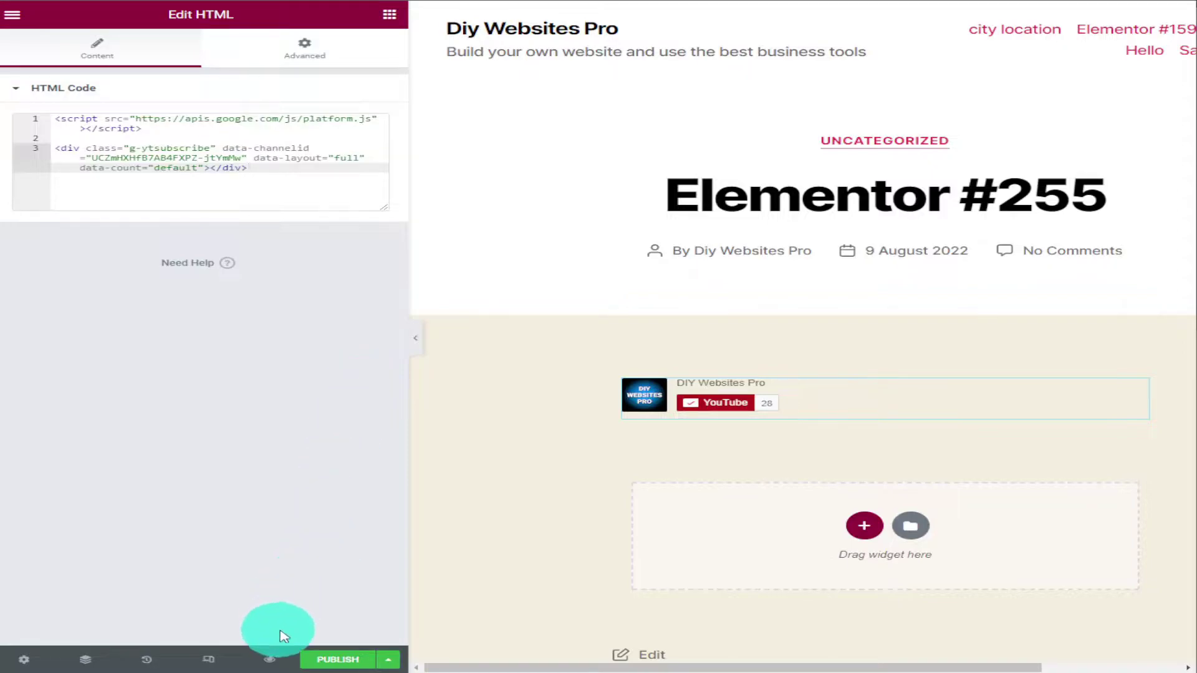
click(283, 661)
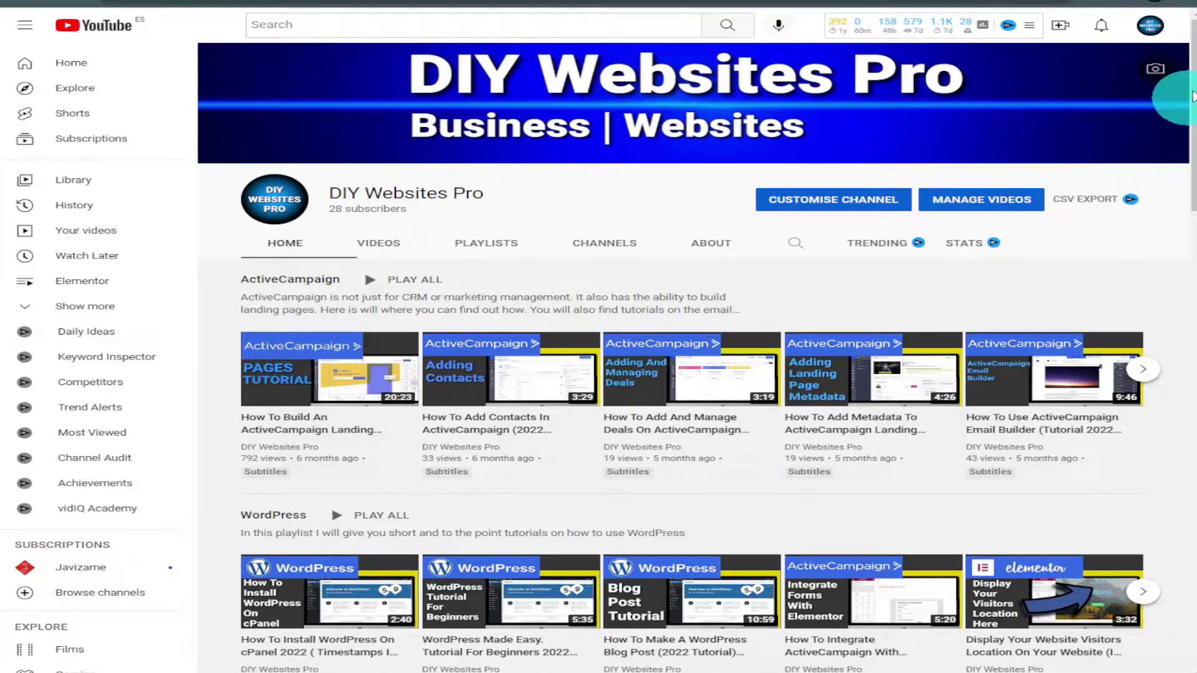
Go to YouTube Studio's Customisation > Basic info settings
click(1152, 25)
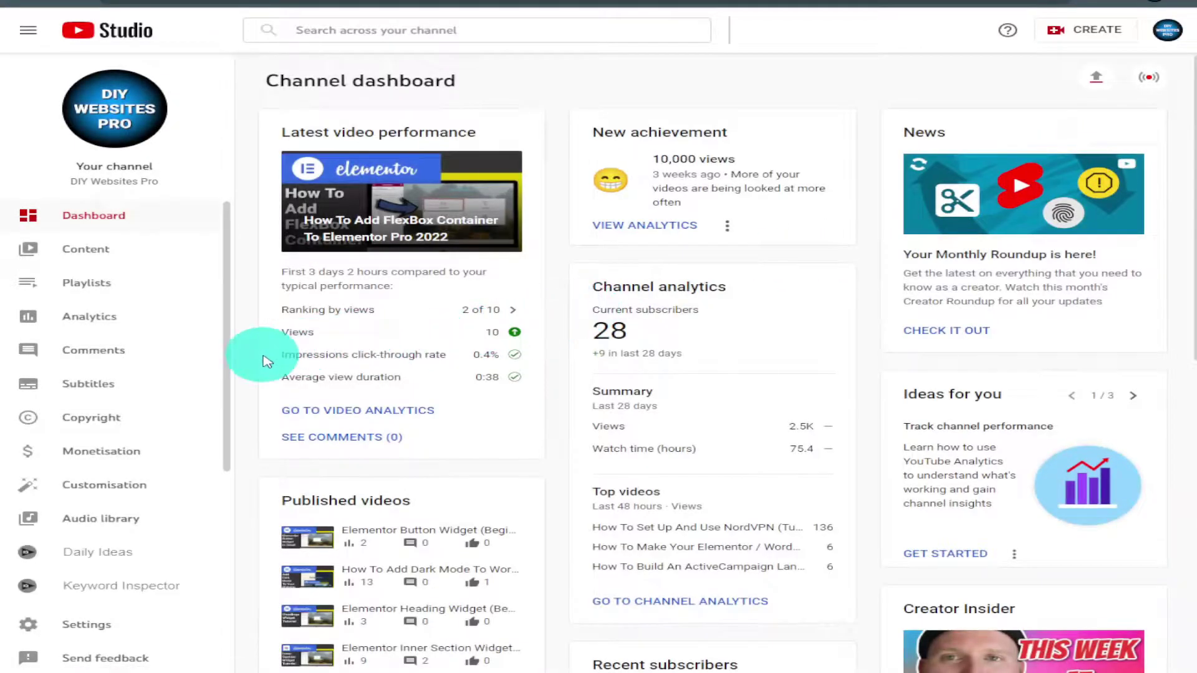
click(146, 493)
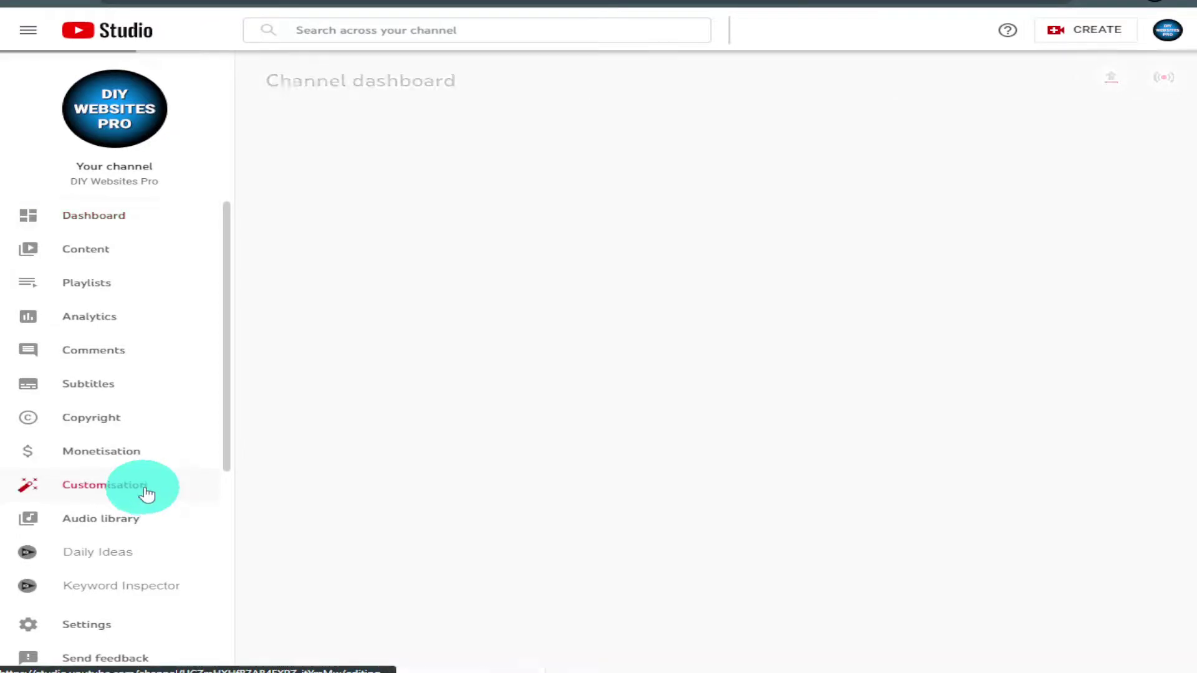
click(475, 122)
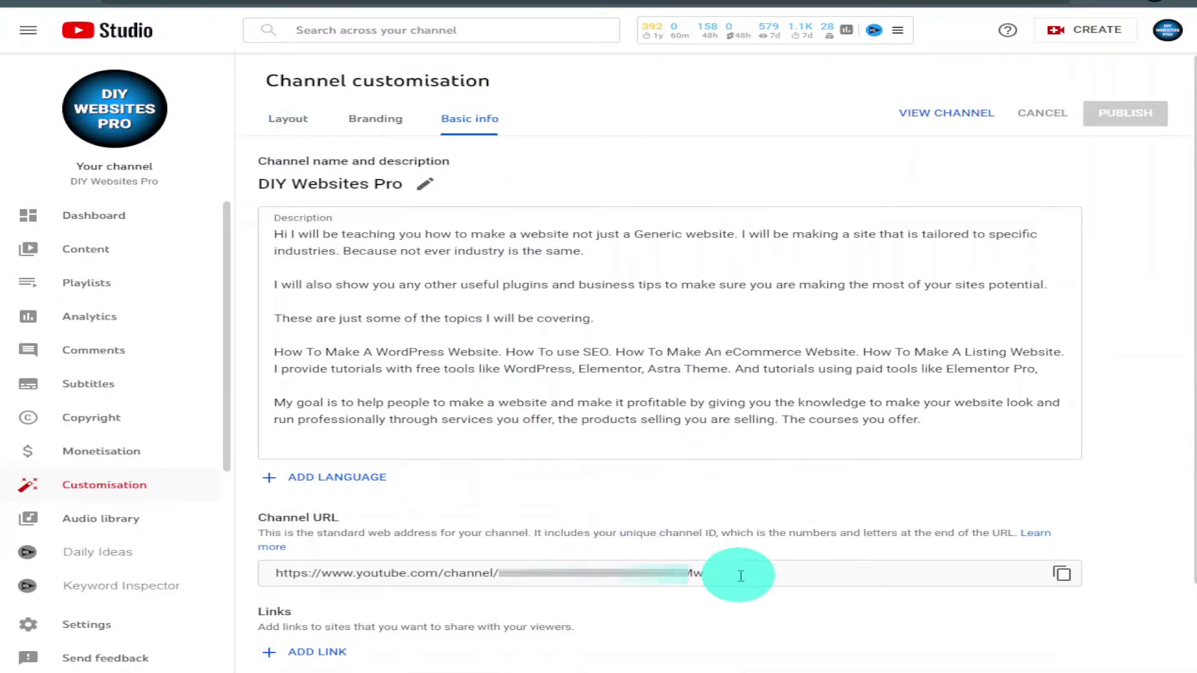
Copy the channel ID that follows 'channel/' in the Channel URL
triple_click(697, 572)
click(711, 573)
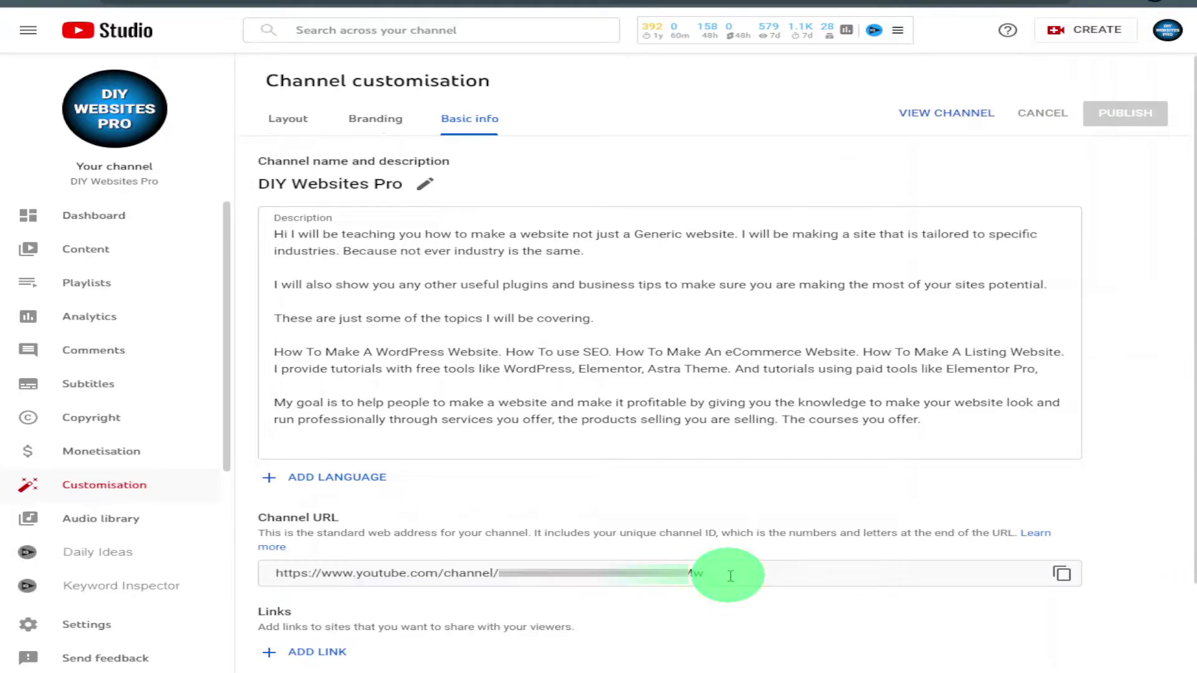
drag(703, 573, 503, 575)
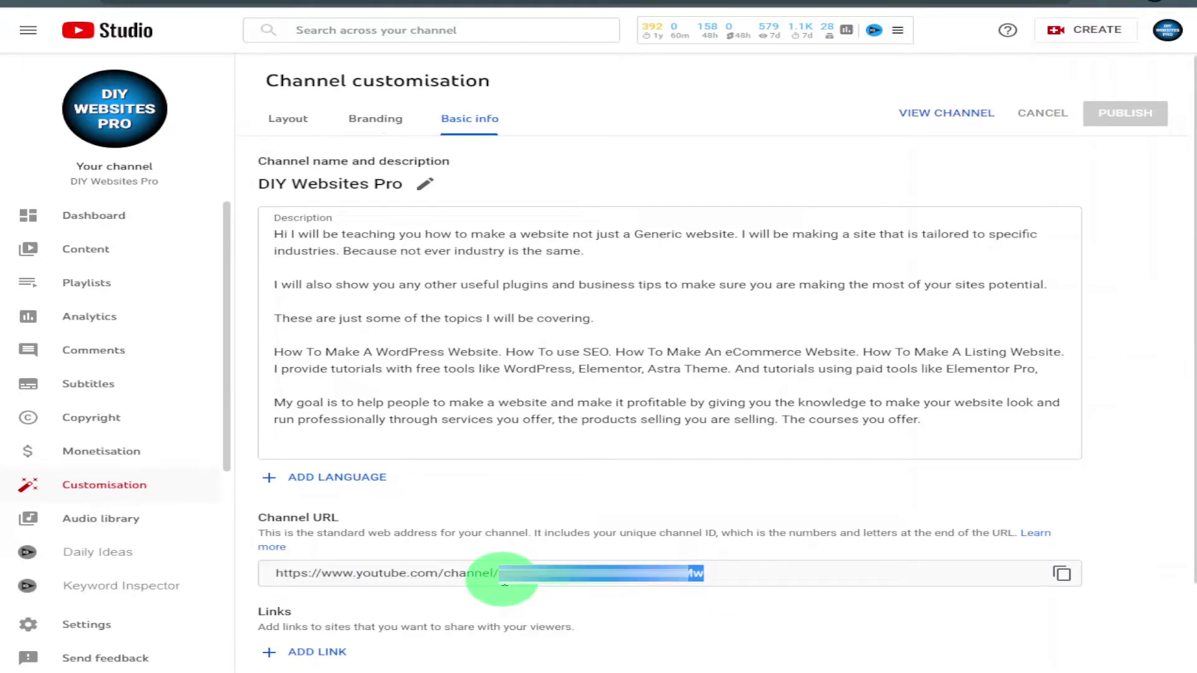
right_click(533, 572)
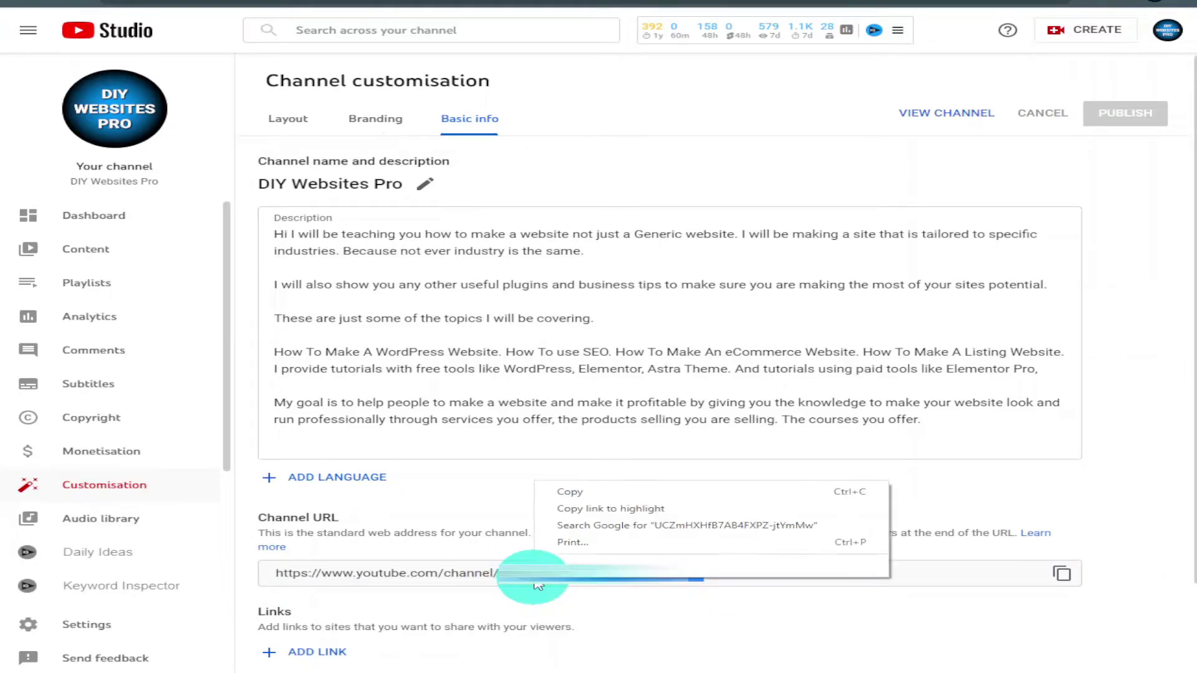
click(585, 496)
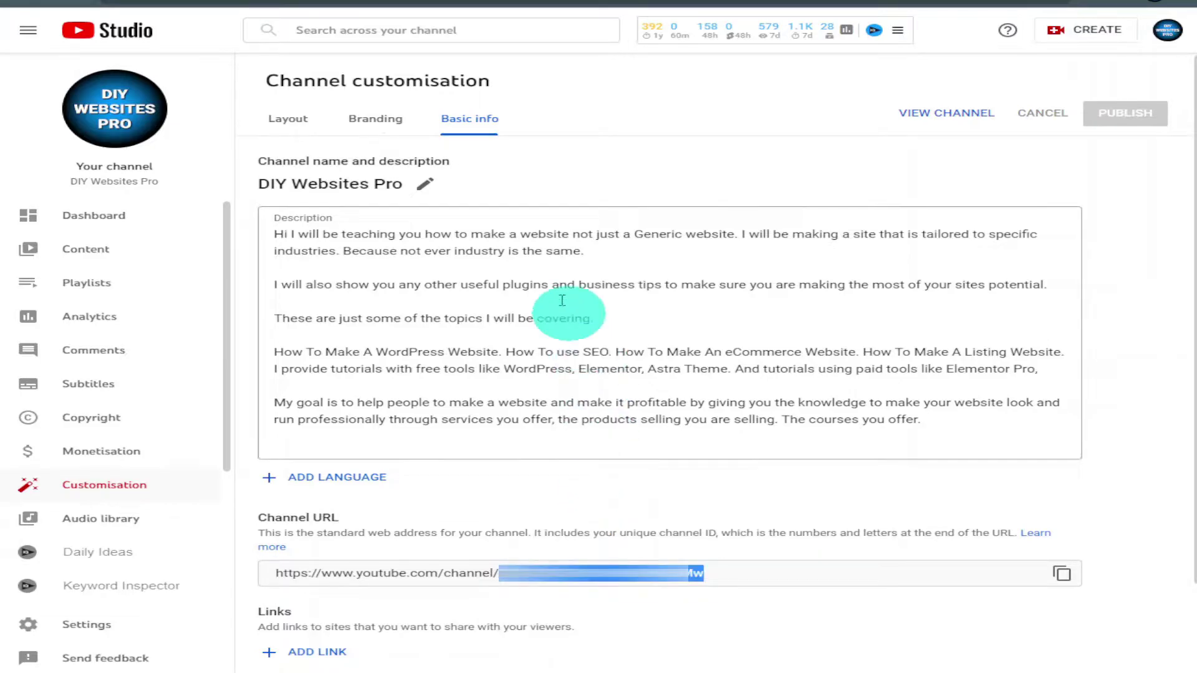
click(525, 3)
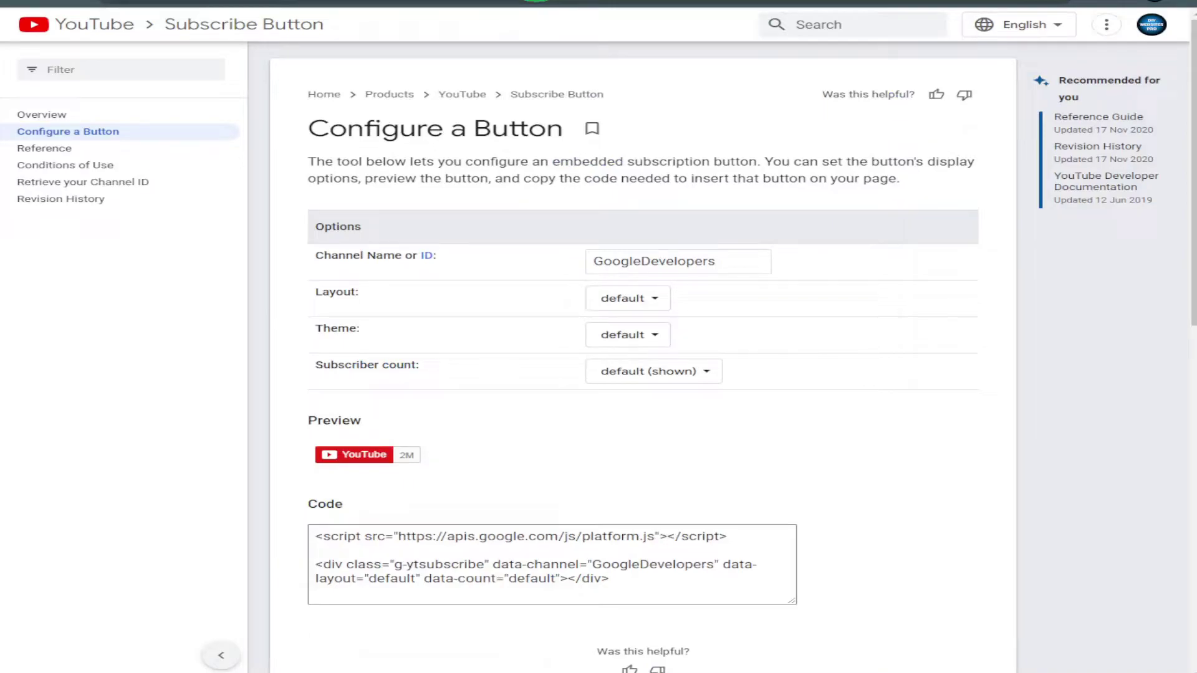
Replace GoogleDevelopers with the copied channel ID and set the layout to full
double_click(690, 260)
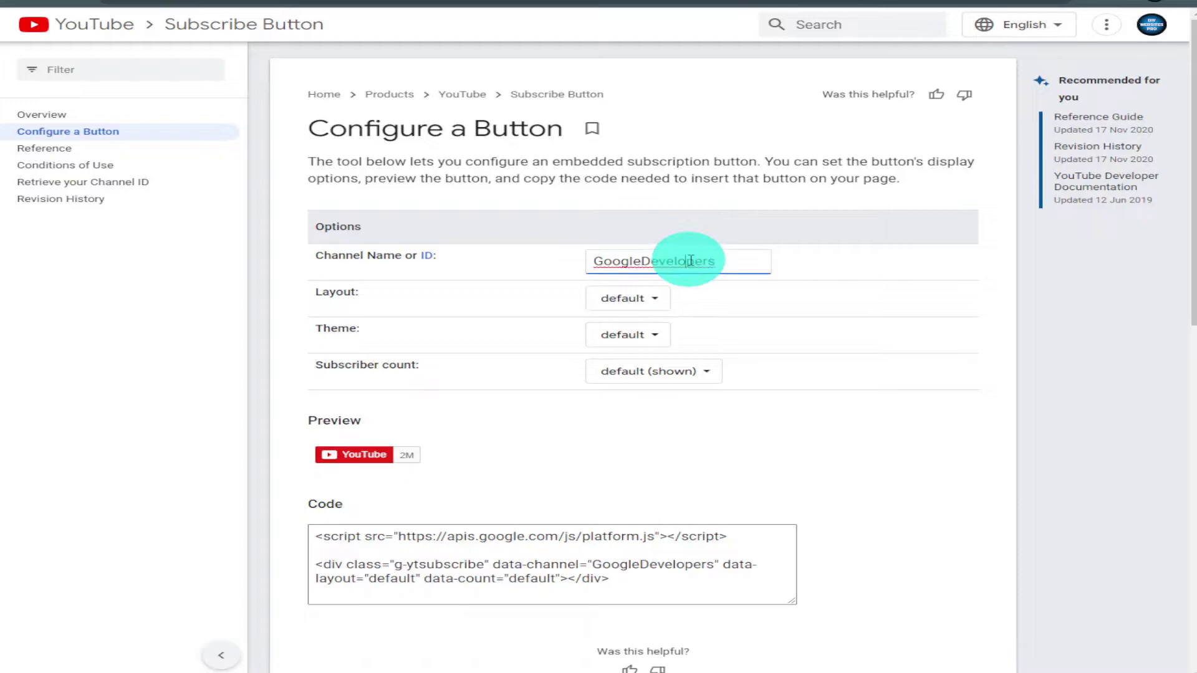
right_click(691, 260)
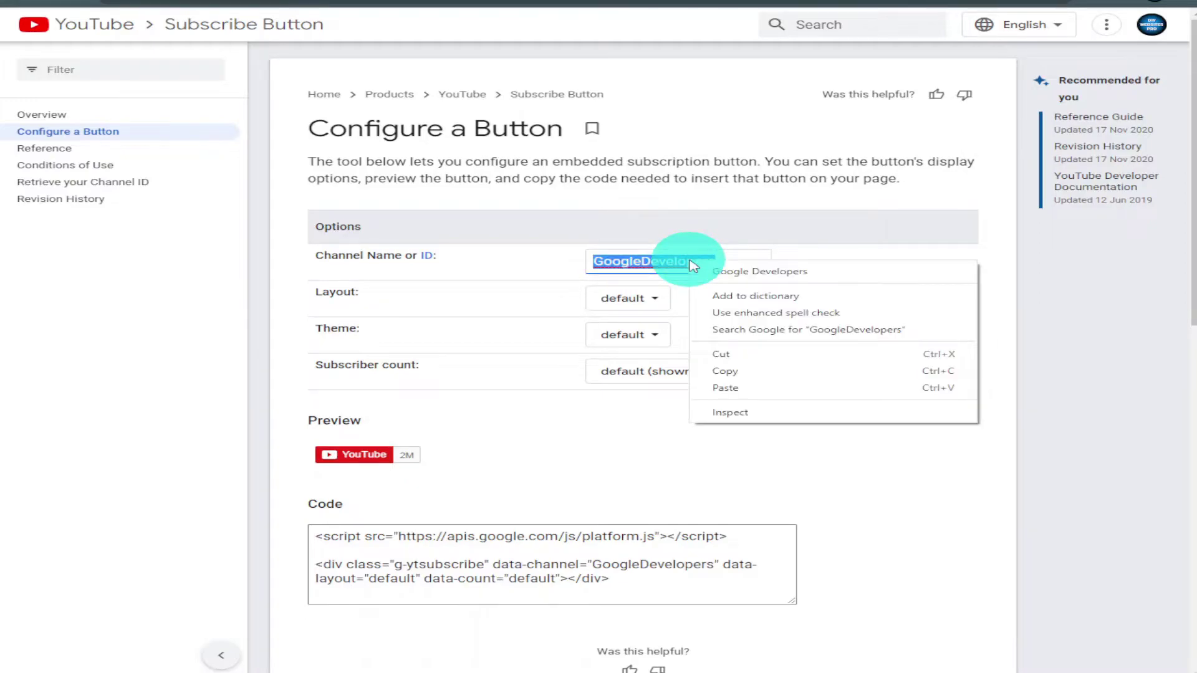
click(749, 388)
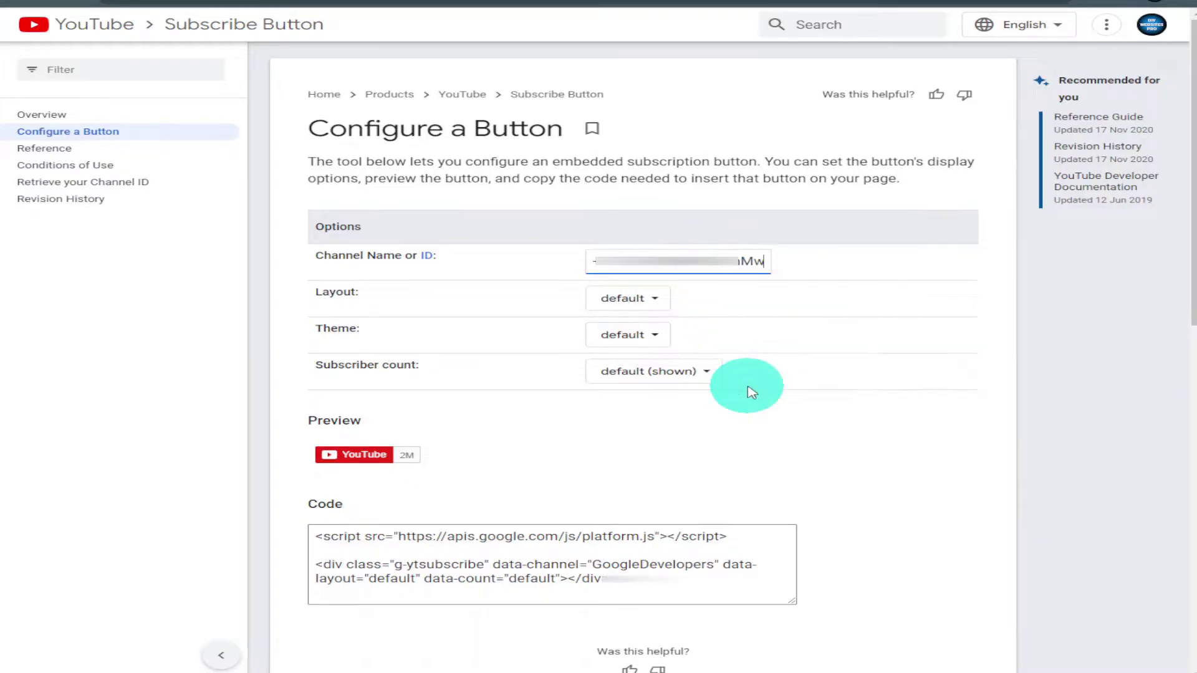
click(654, 298)
click(618, 331)
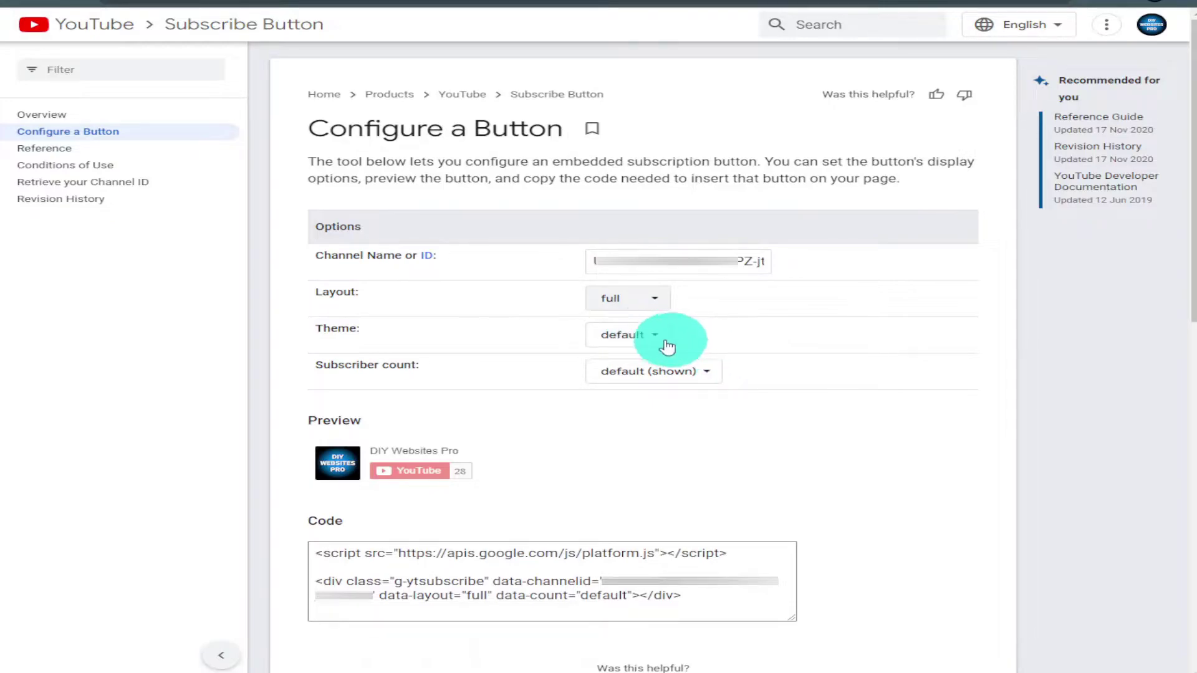
Keep the default theme and show the subscriber count
click(629, 335)
click(622, 370)
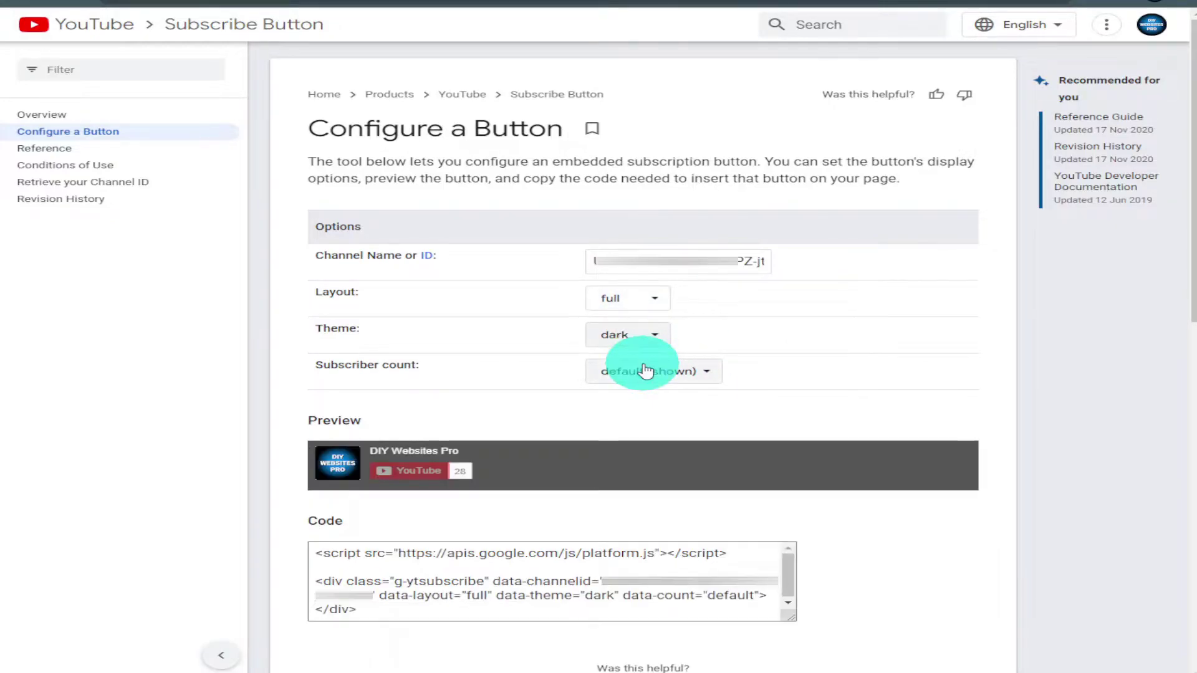
click(628, 335)
click(646, 354)
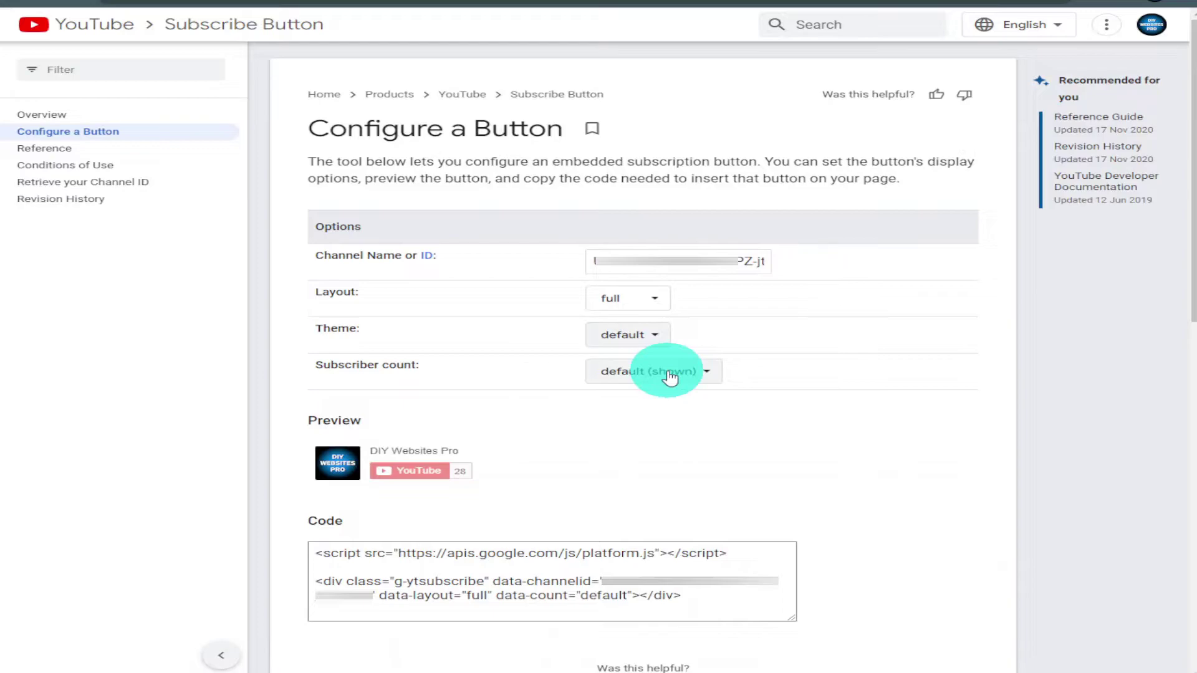
click(669, 372)
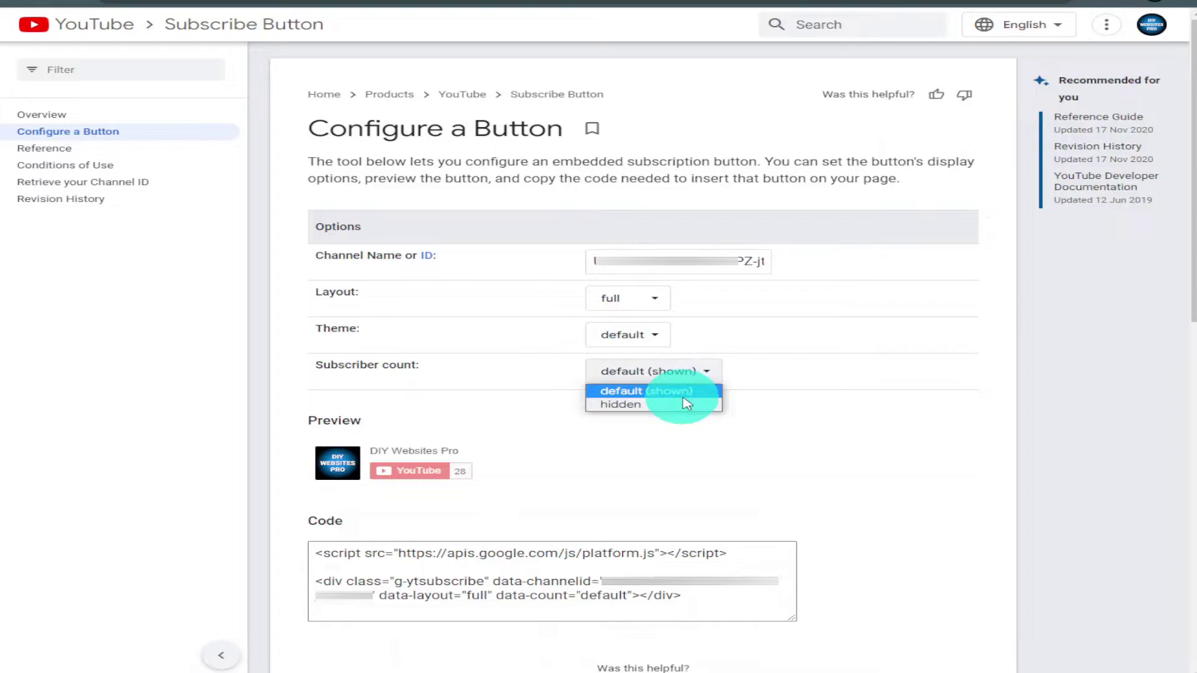
click(685, 405)
click(669, 373)
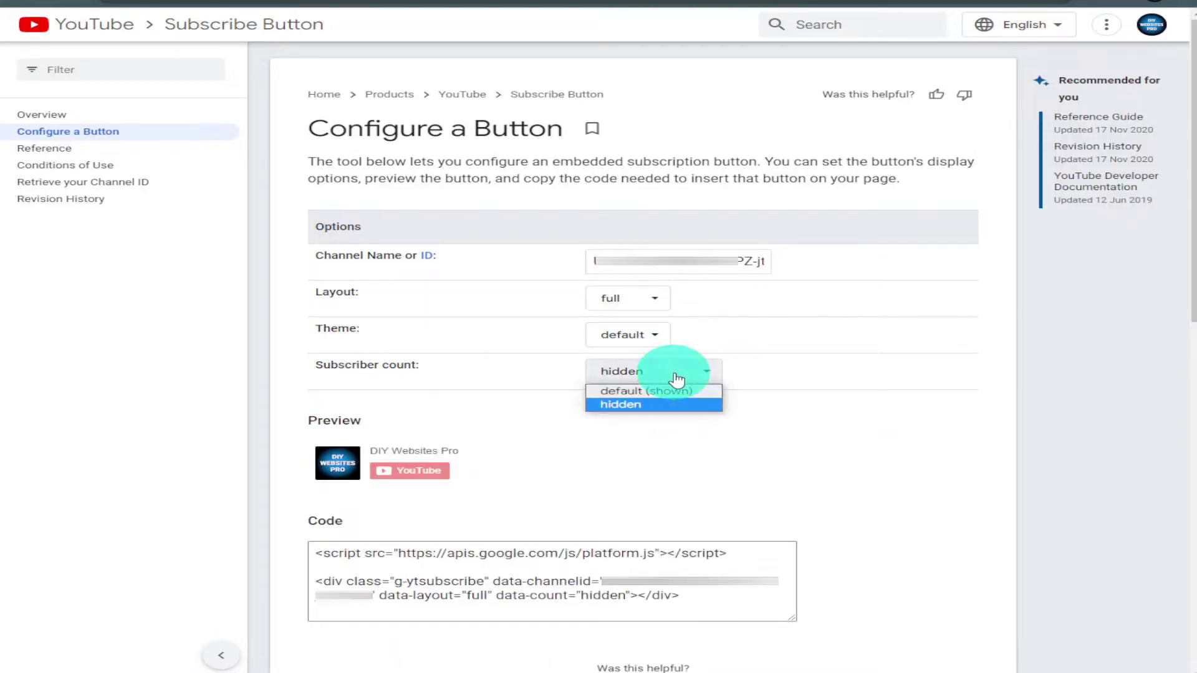
click(680, 393)
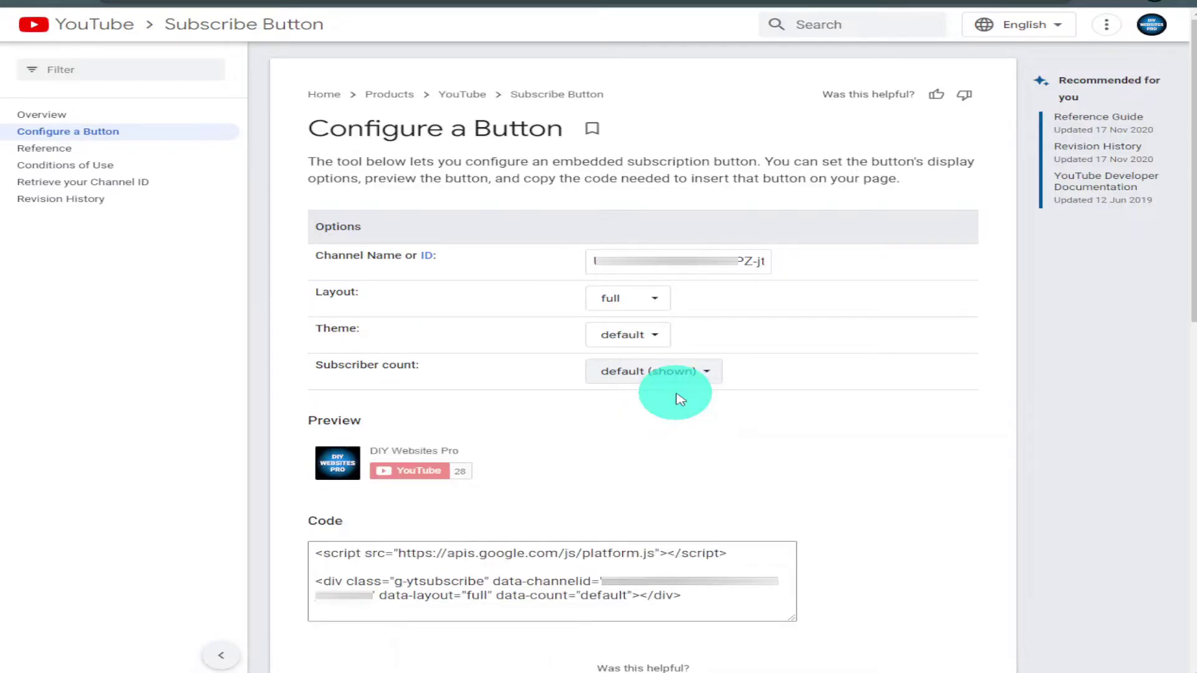
Select both lines of the embed code in the Code box
triple_click(683, 604)
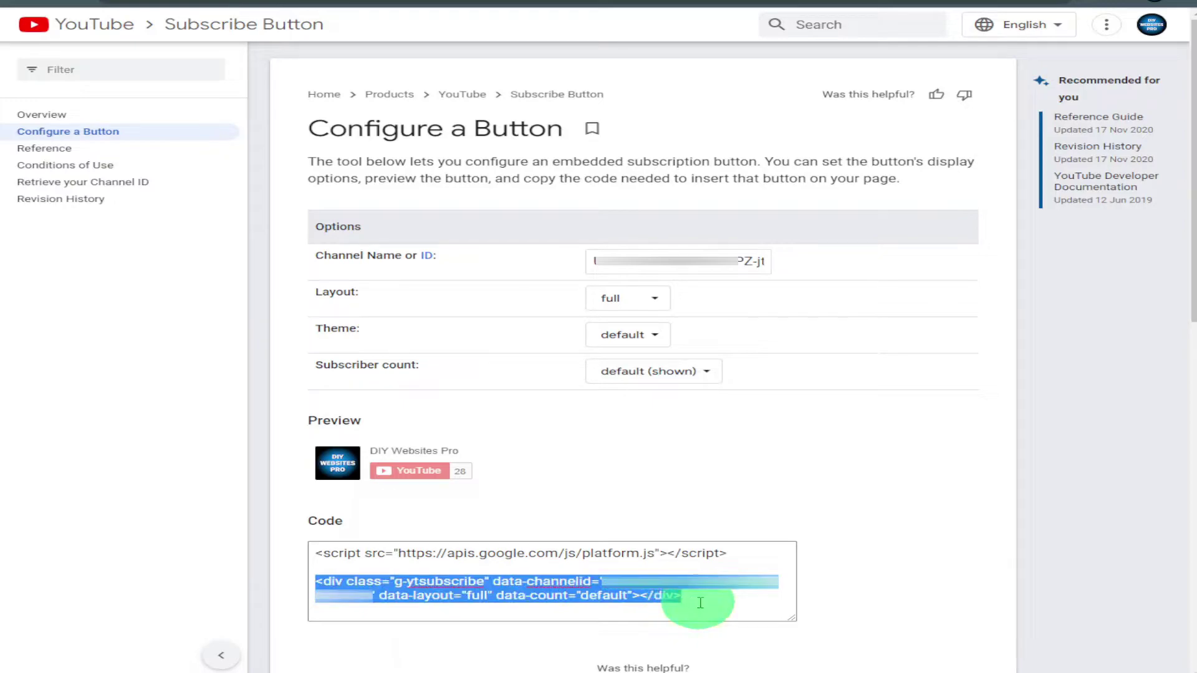
click(697, 599)
drag(683, 598, 323, 553)
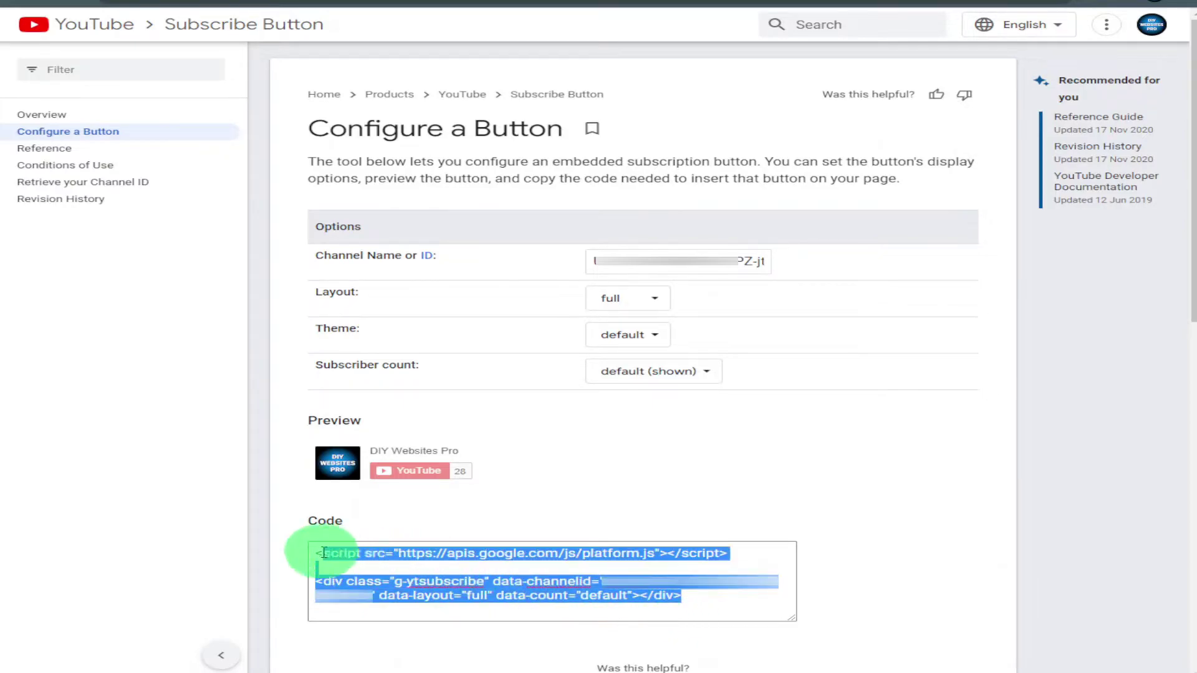
right_click(330, 559)
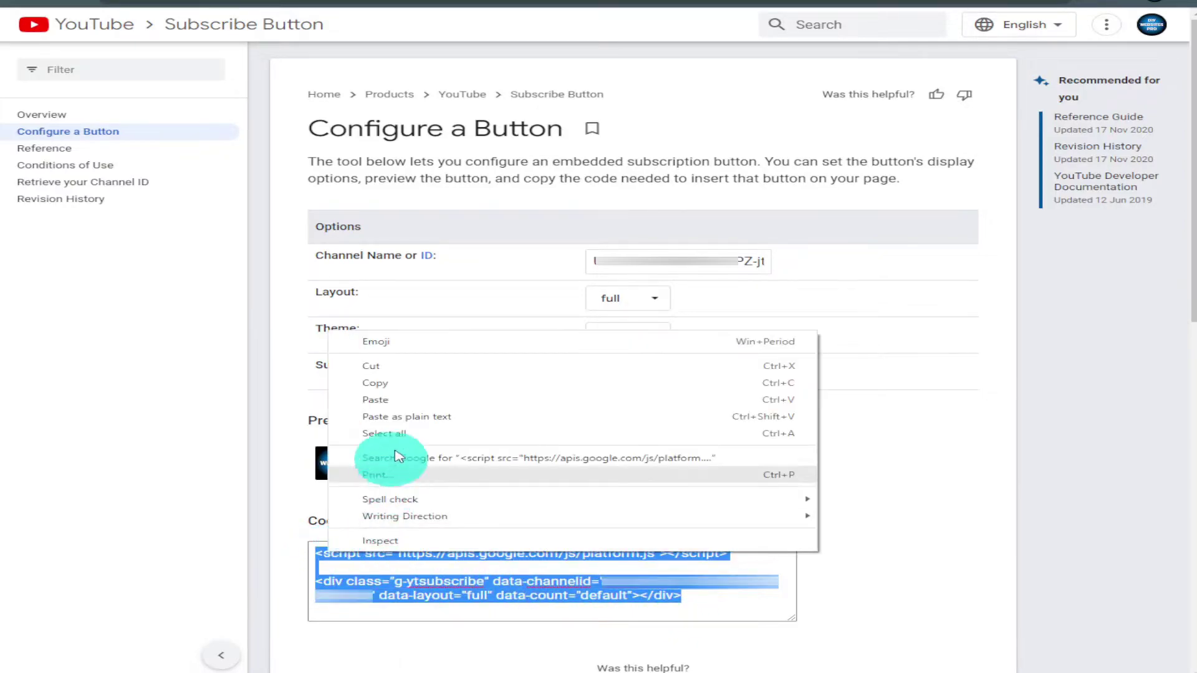
Copy the embed code and start a new WordPress post
click(409, 383)
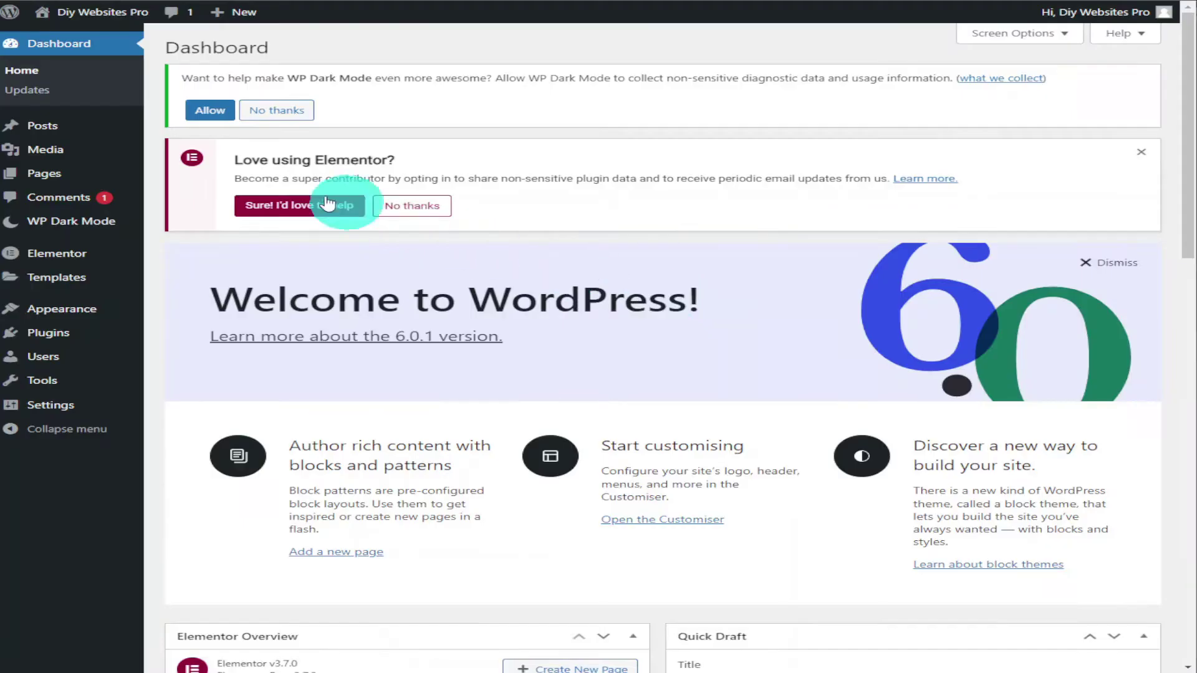
mouse_move(43, 126)
click(93, 126)
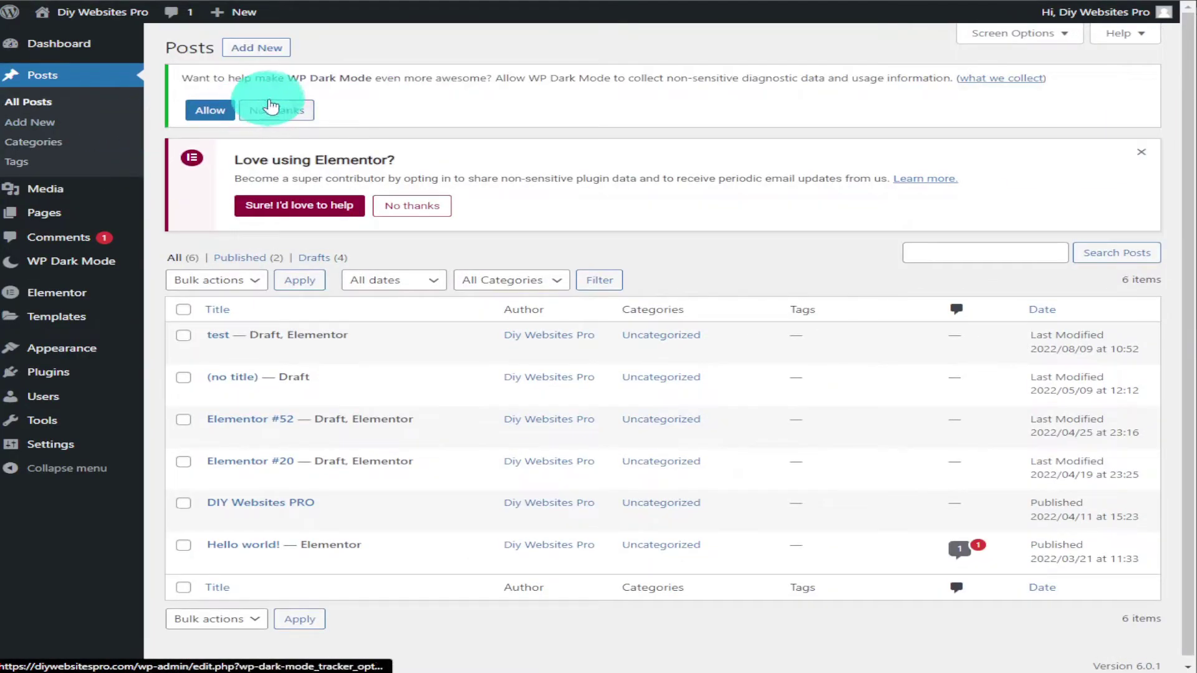
click(257, 48)
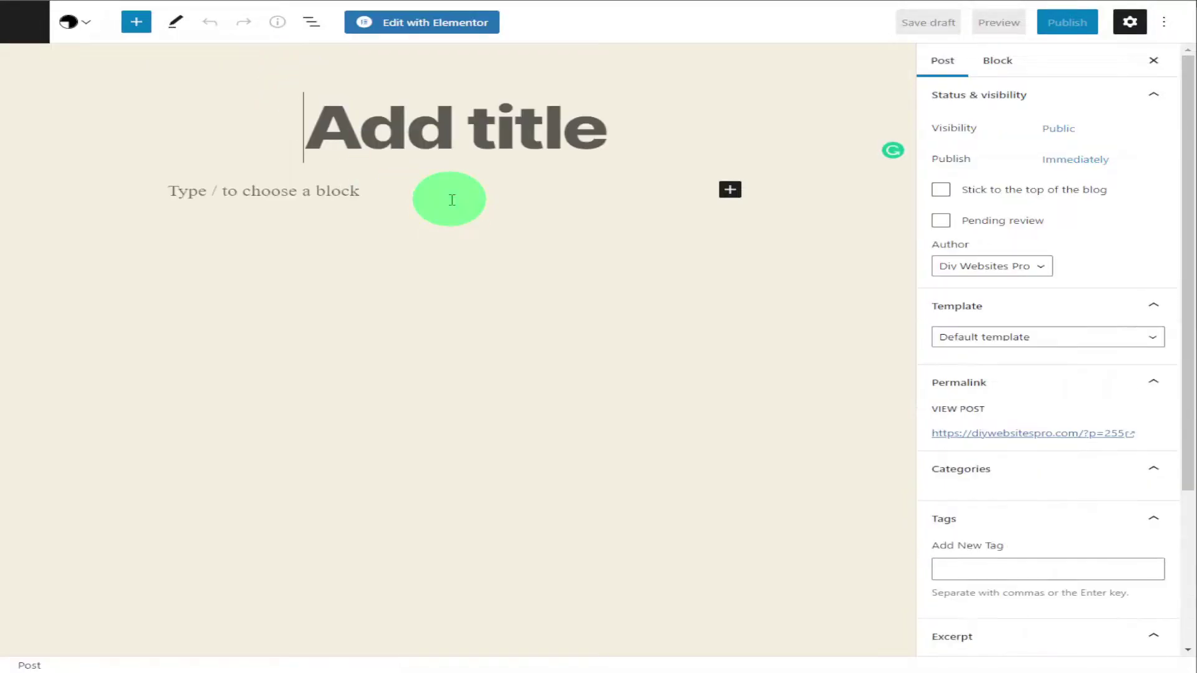
Paste the subscribe button code into a Custom HTML block and preview it
click(449, 192)
click(739, 186)
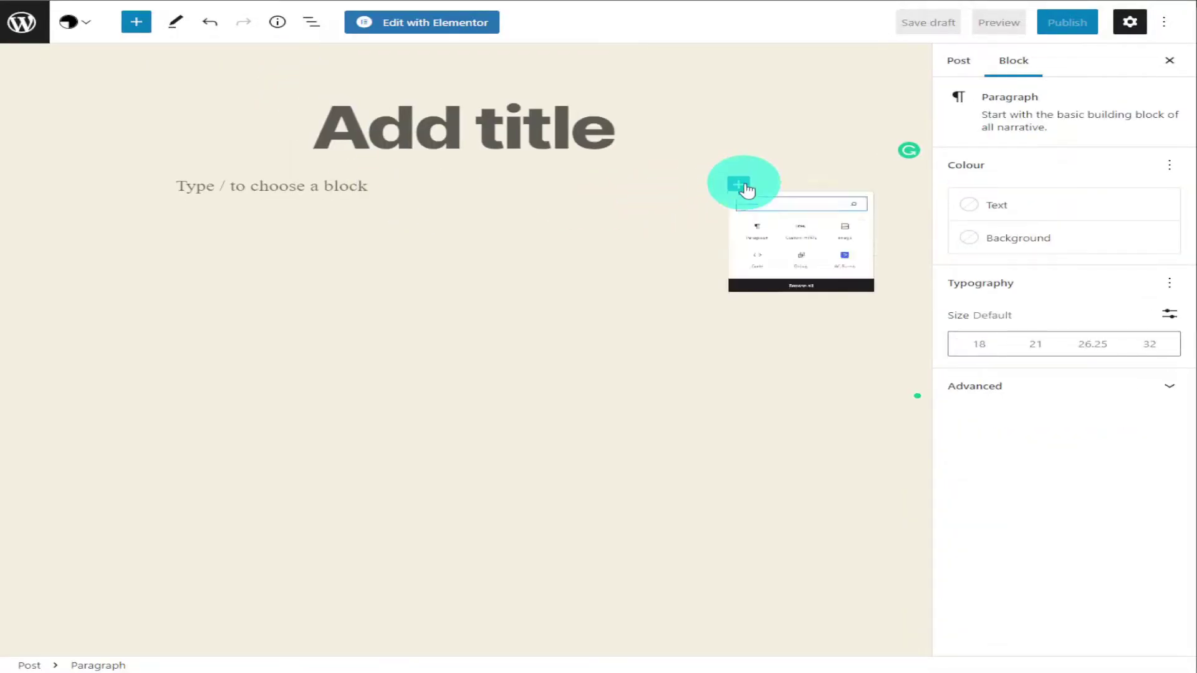
click(870, 288)
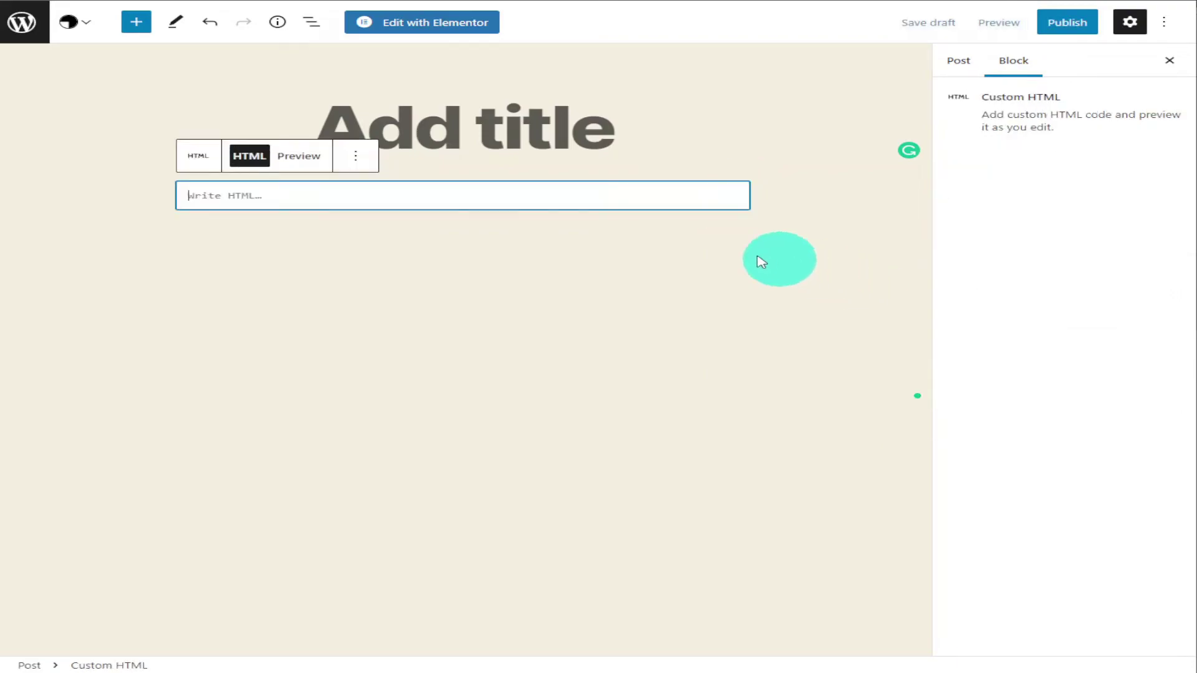
right_click(400, 203)
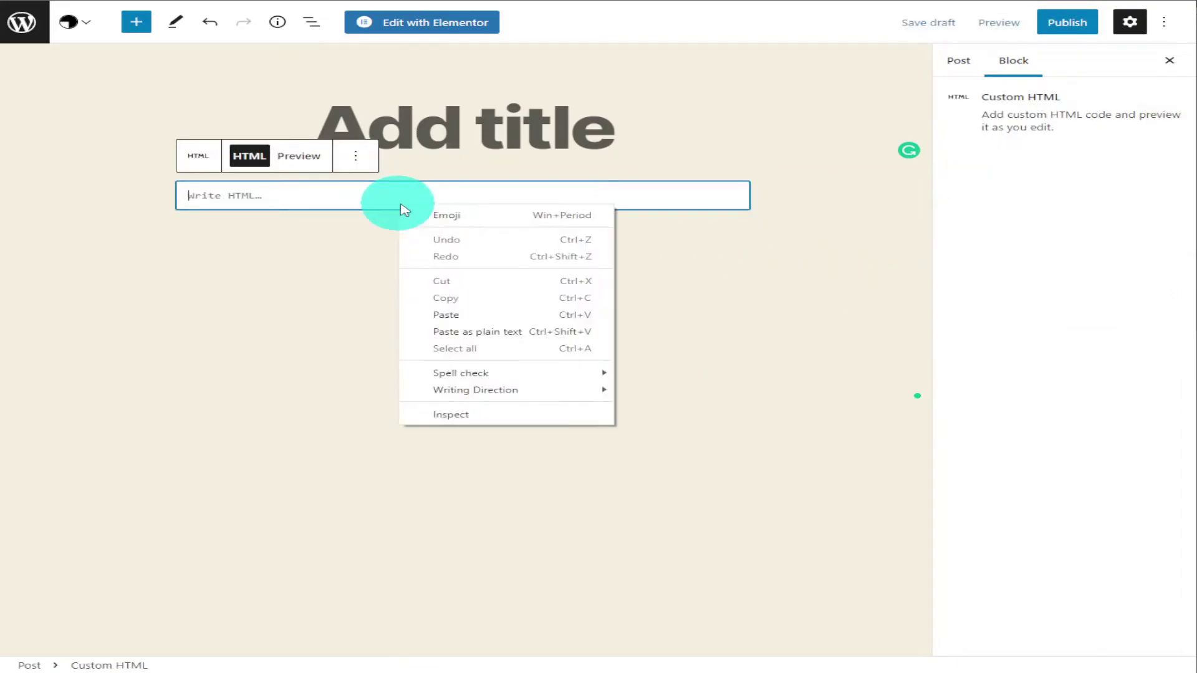
click(480, 311)
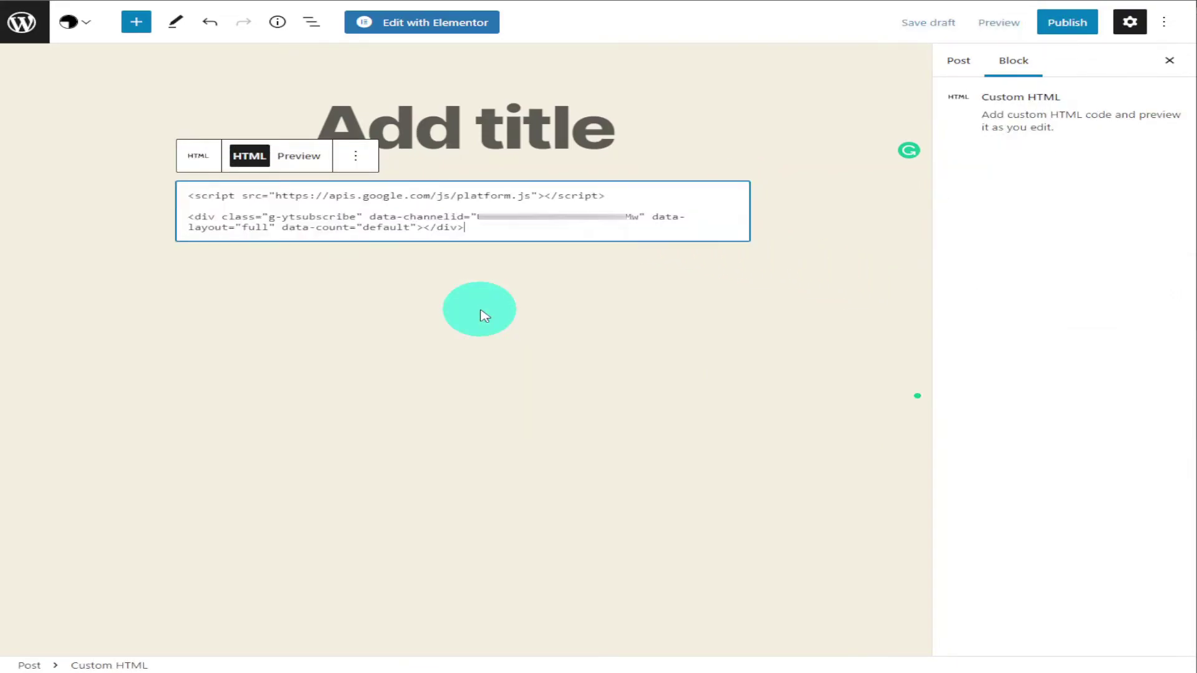
click(299, 156)
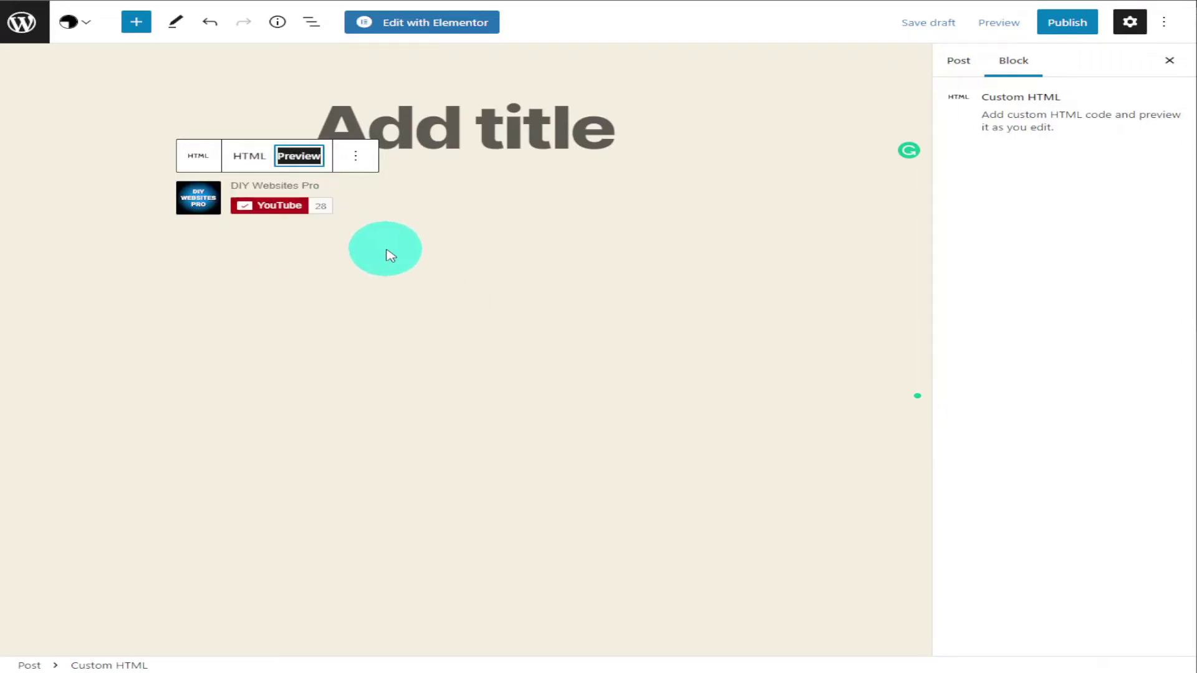
click(356, 156)
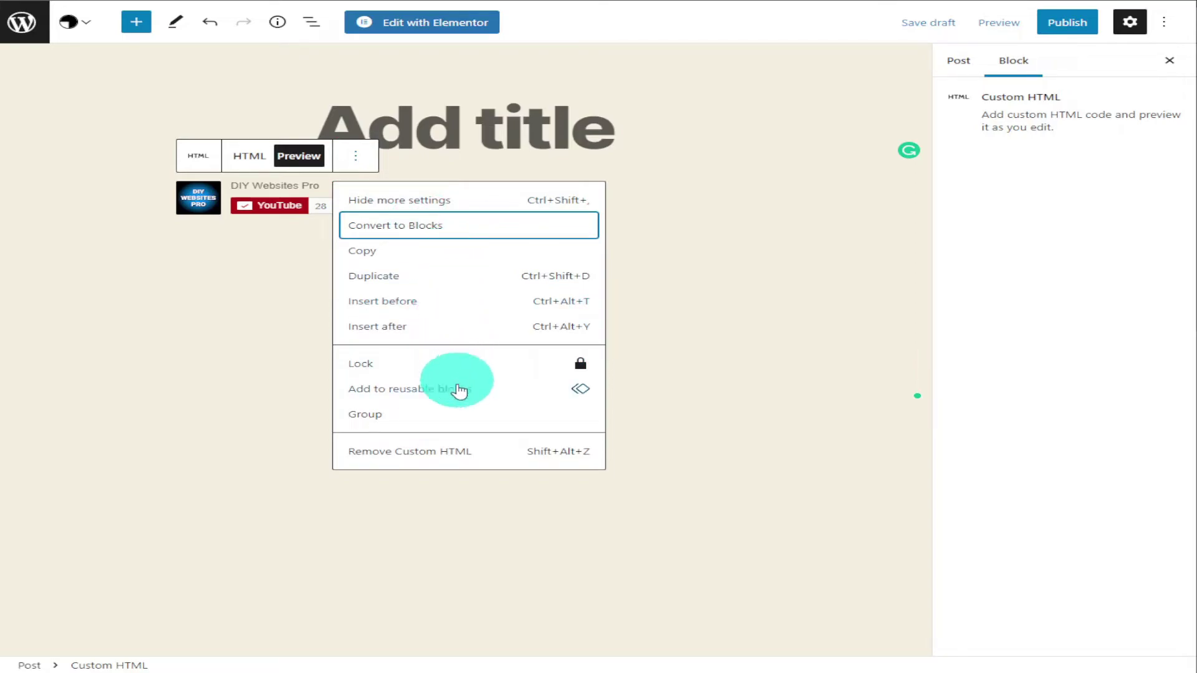
Remove the Custom HTML block and paste the code into an Elementor HTML widget
click(432, 453)
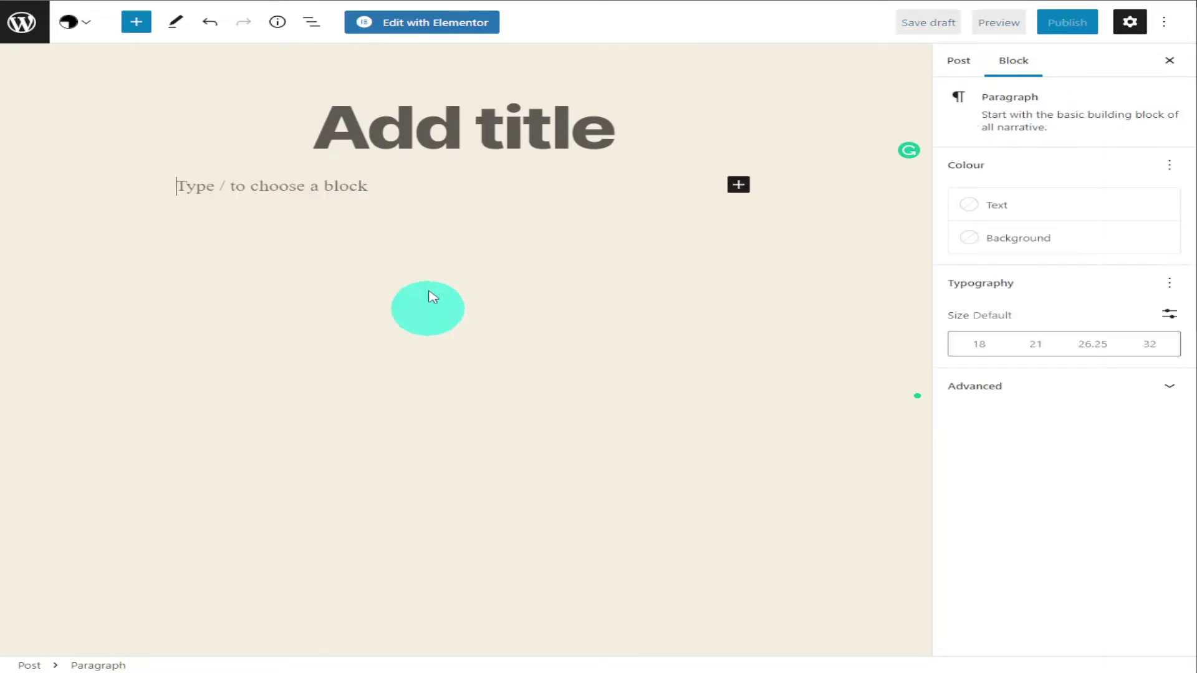
click(422, 21)
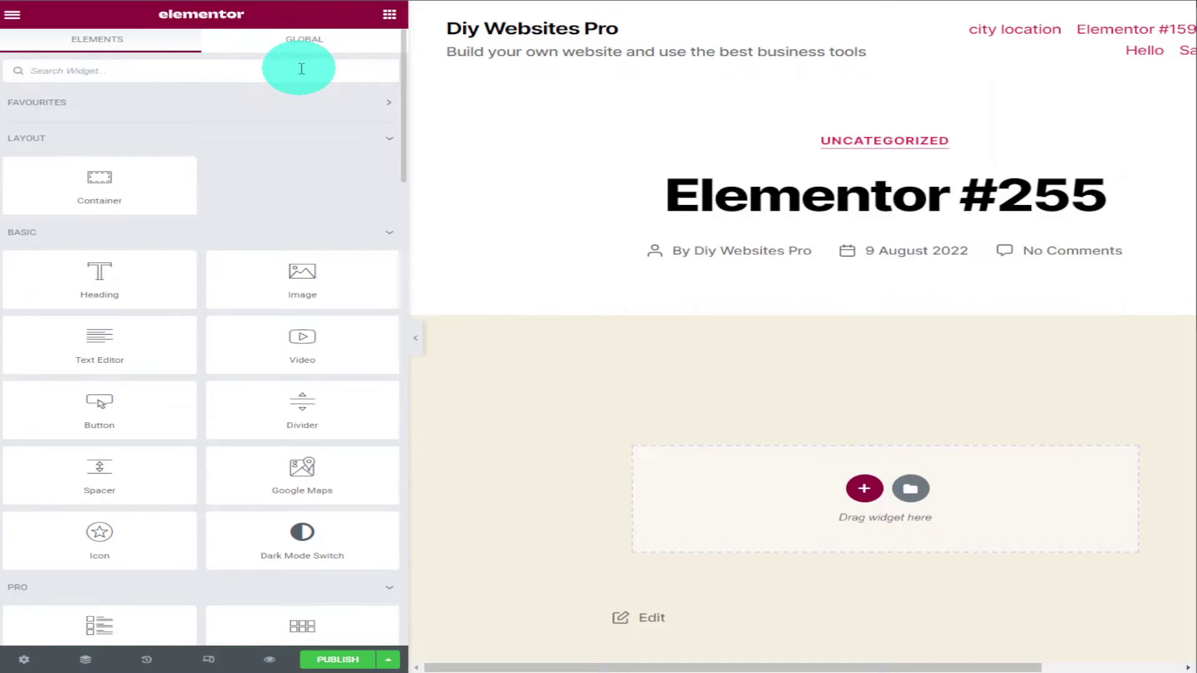
text(html)
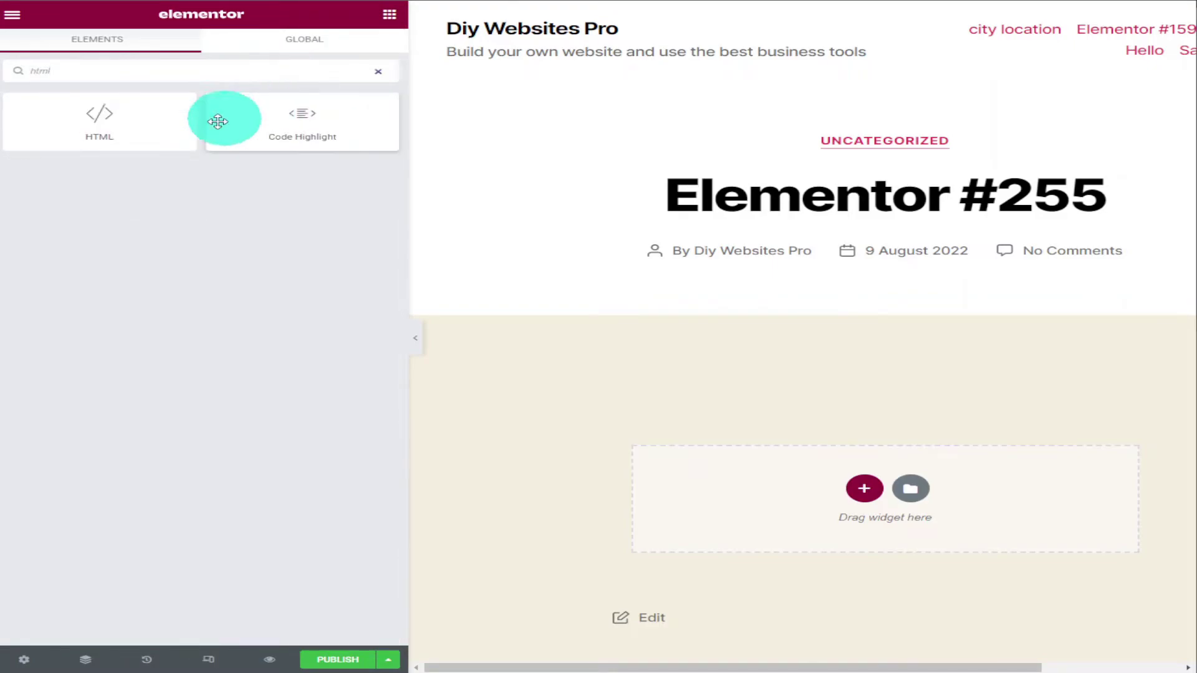
drag(140, 121, 790, 510)
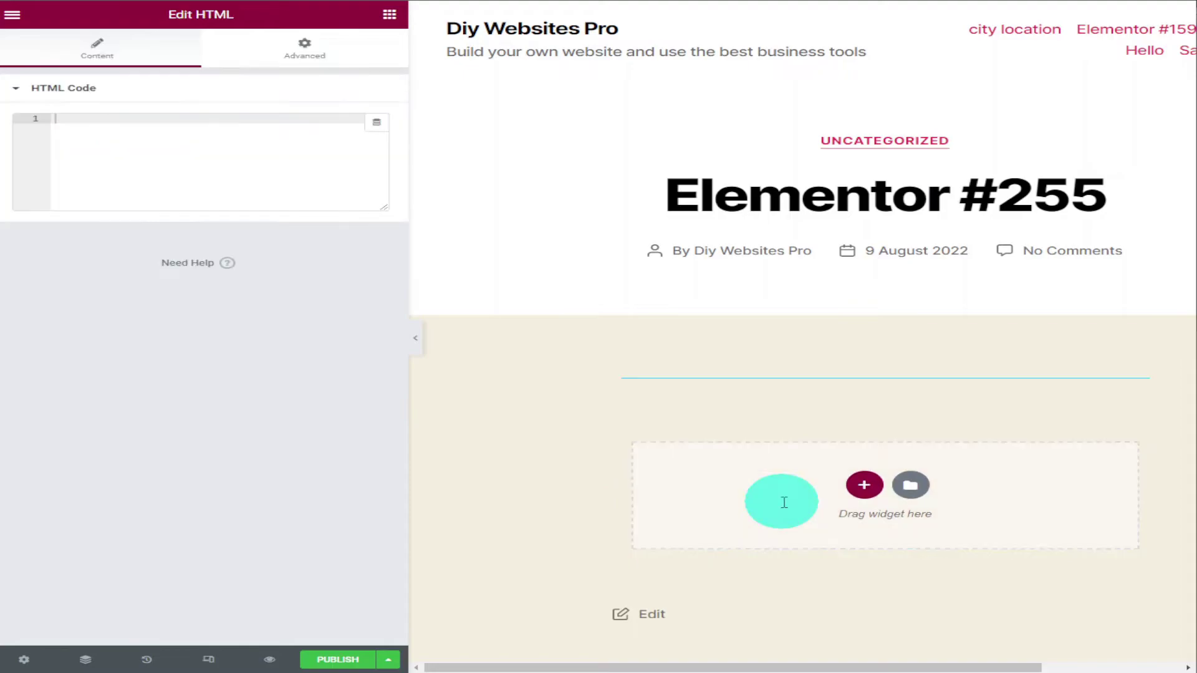
right_click(94, 129)
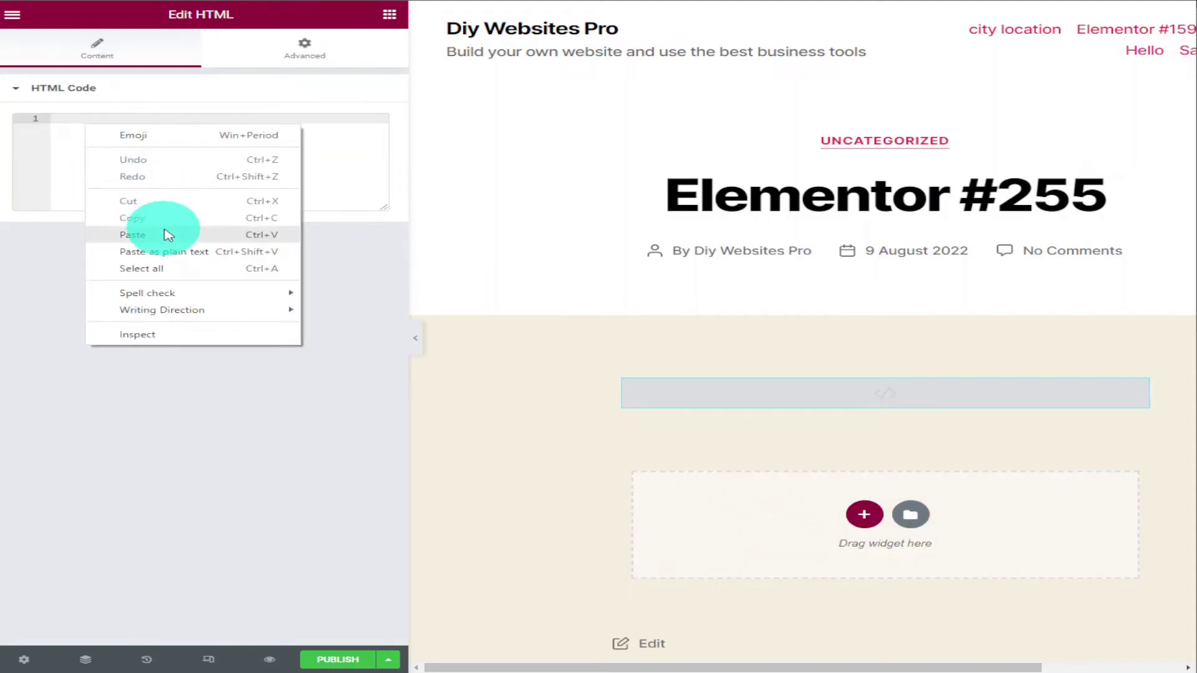
click(133, 234)
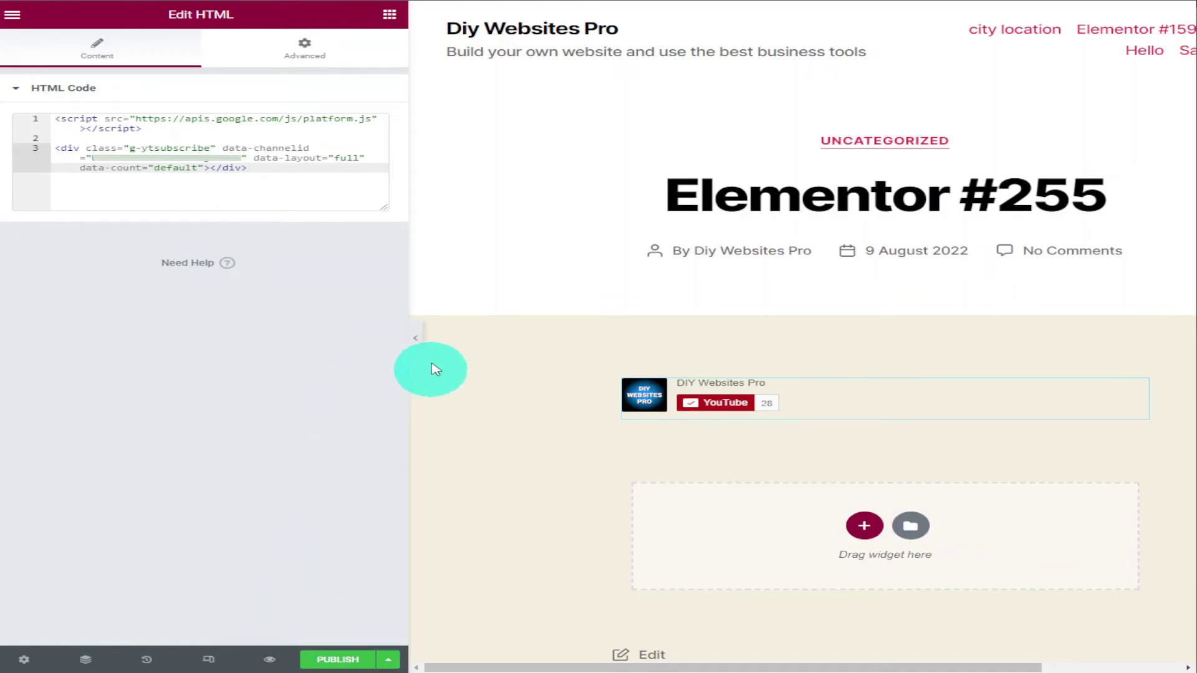
Collapse the Elementor panel to view the subscribe button under the Elementor #255 title
click(415, 338)
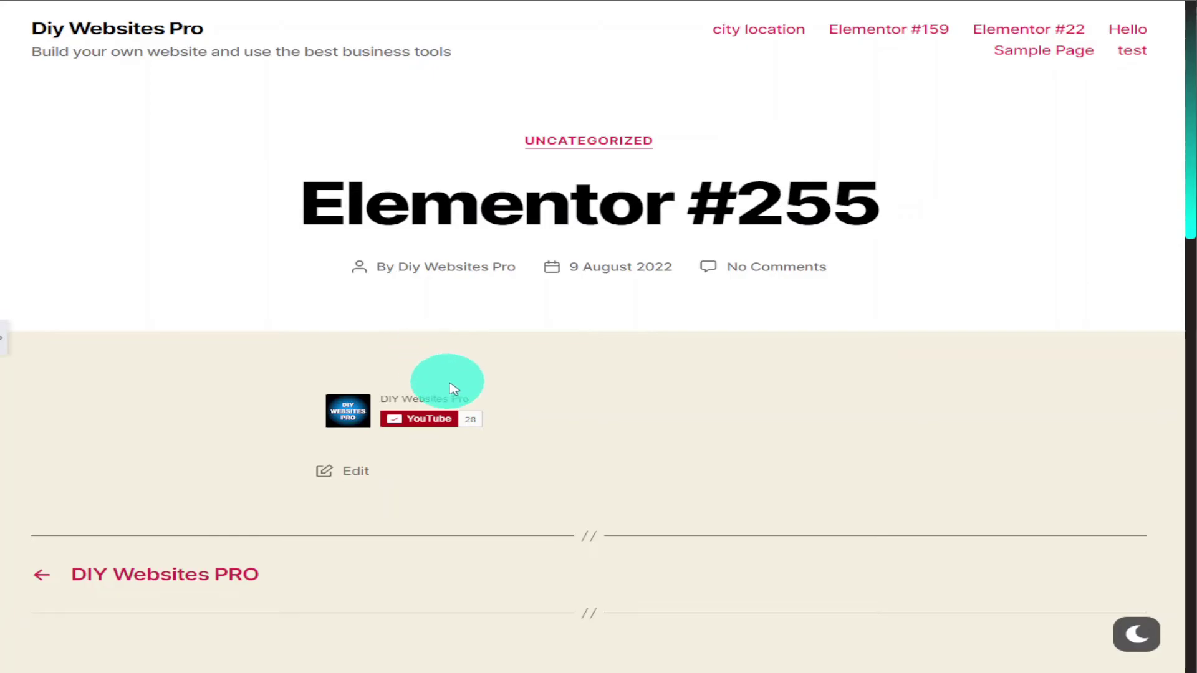
scroll(449, 383, down, 5)
scroll(449, 384, down, 2)
scroll(459, 393, up, 4)
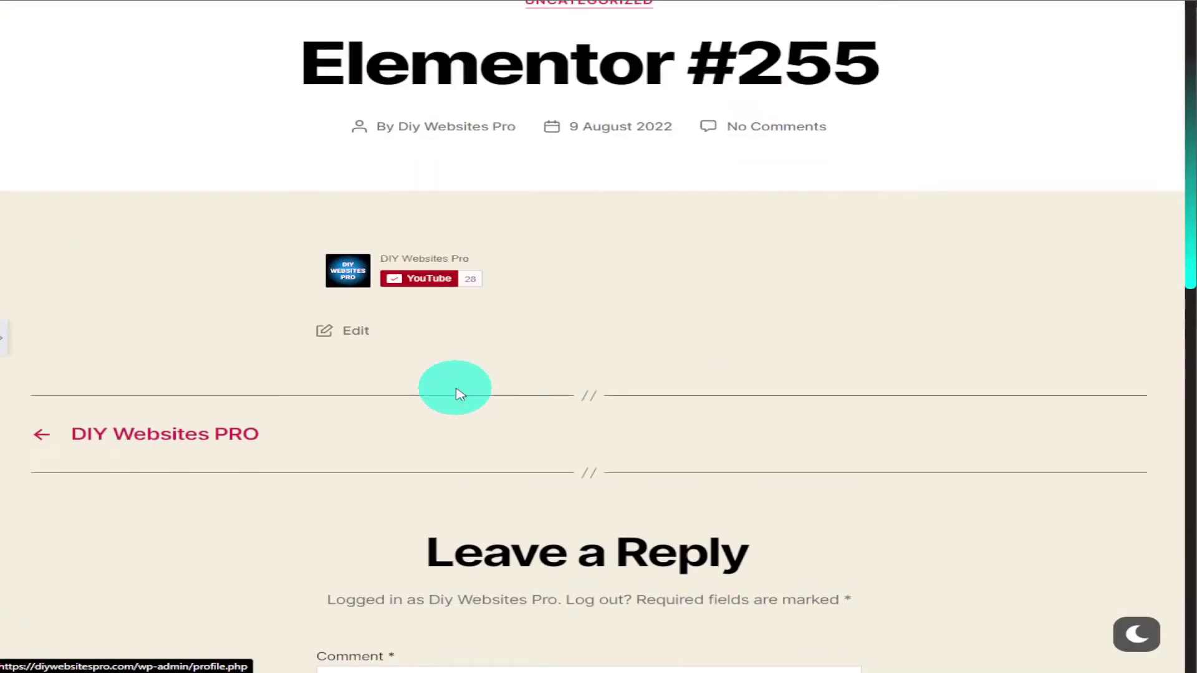